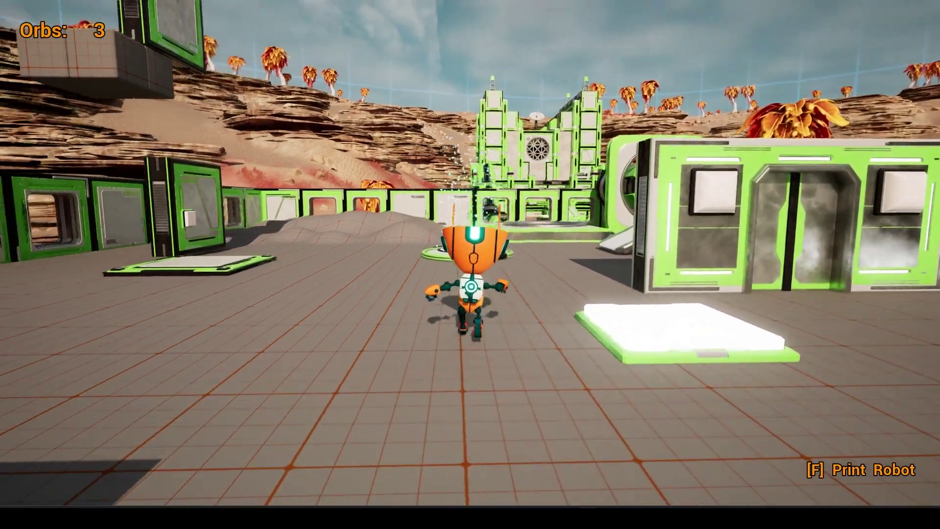
# - Walk the robot around the building's courtyard in the running game
pyautogui.press('w')
pyautogui.press('w')
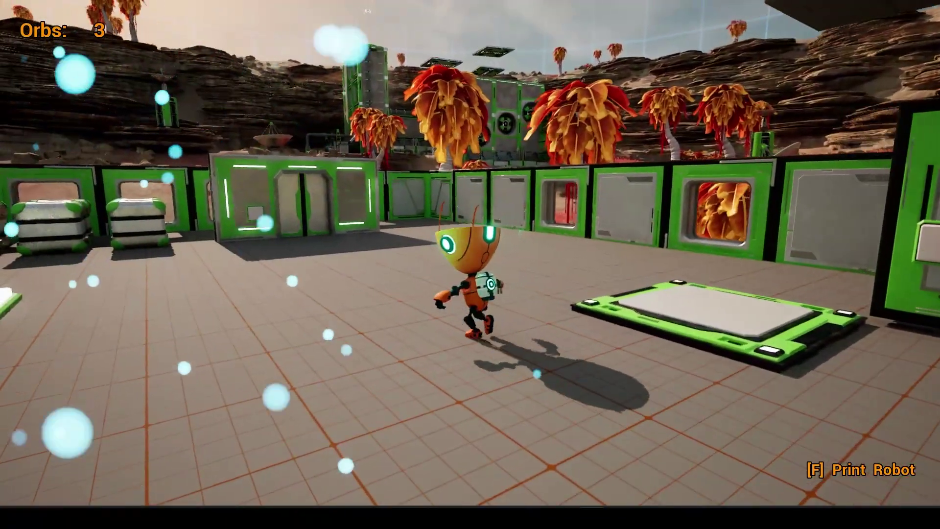
pyautogui.press('w')
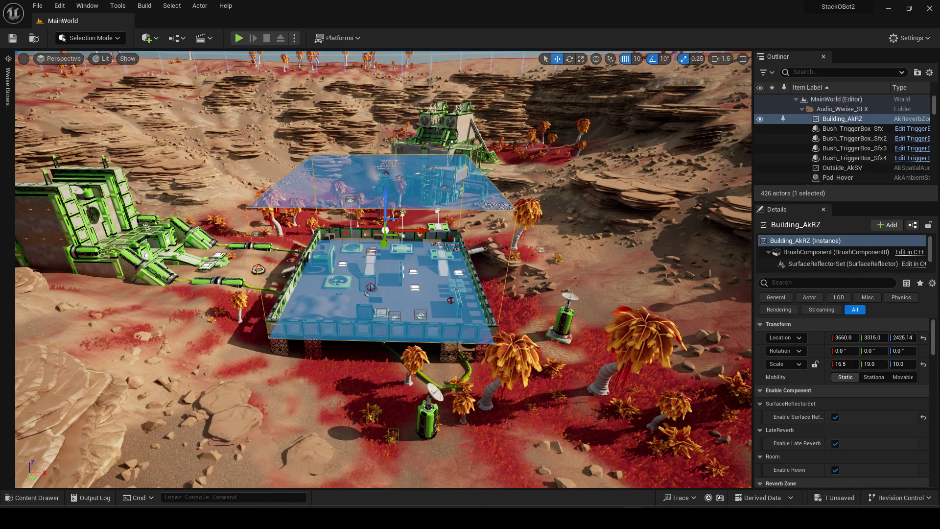
# - Review the Outside_AkSV volume's Ak Event, room and late reverb settings
pyautogui.scroll(-2, 937, 387)
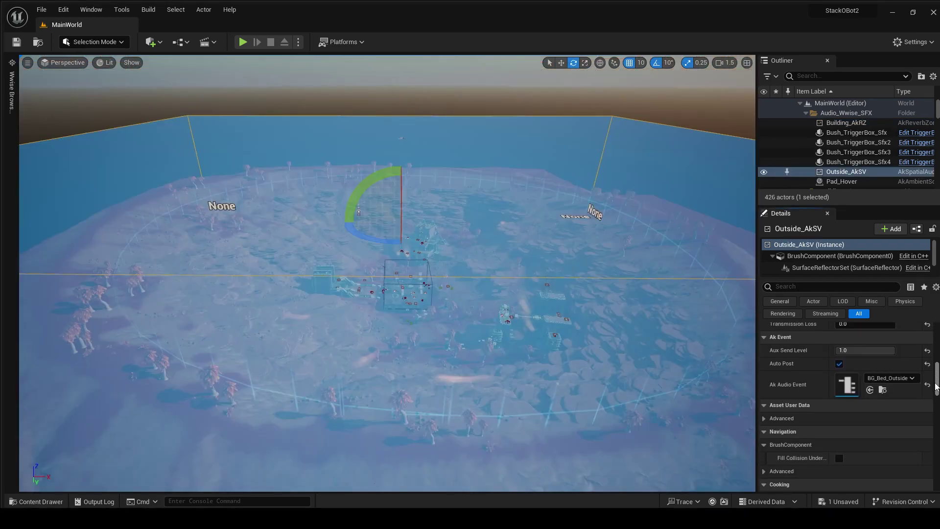
pyautogui.scroll(1, 937, 387)
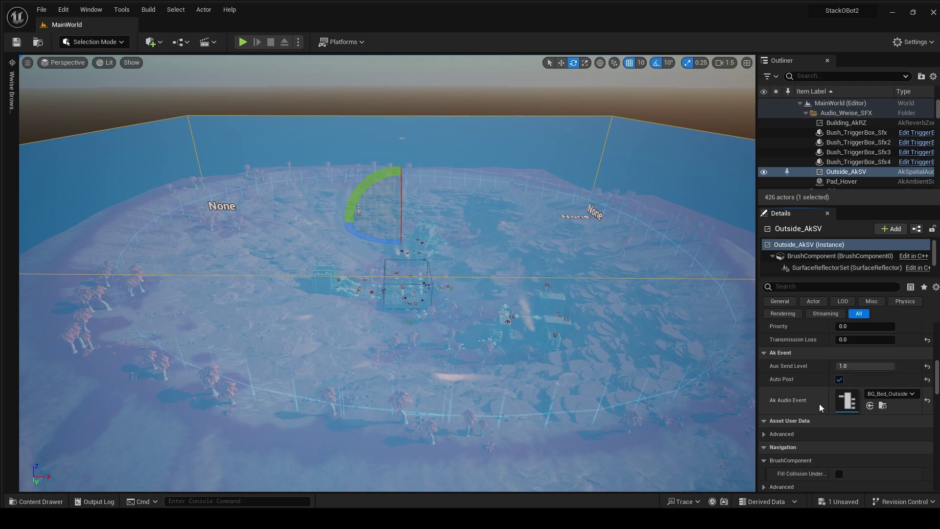
pyautogui.scroll(6, 819, 403)
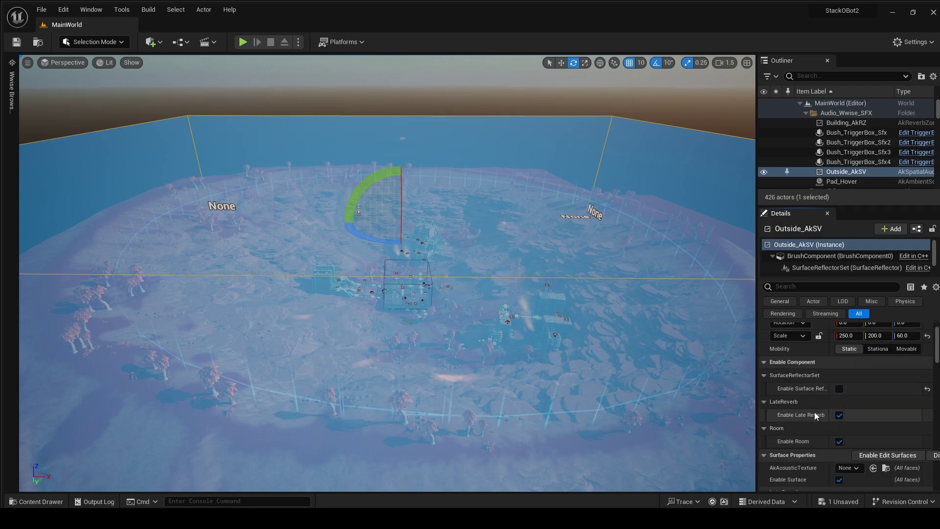
pyautogui.scroll(-2, 815, 413)
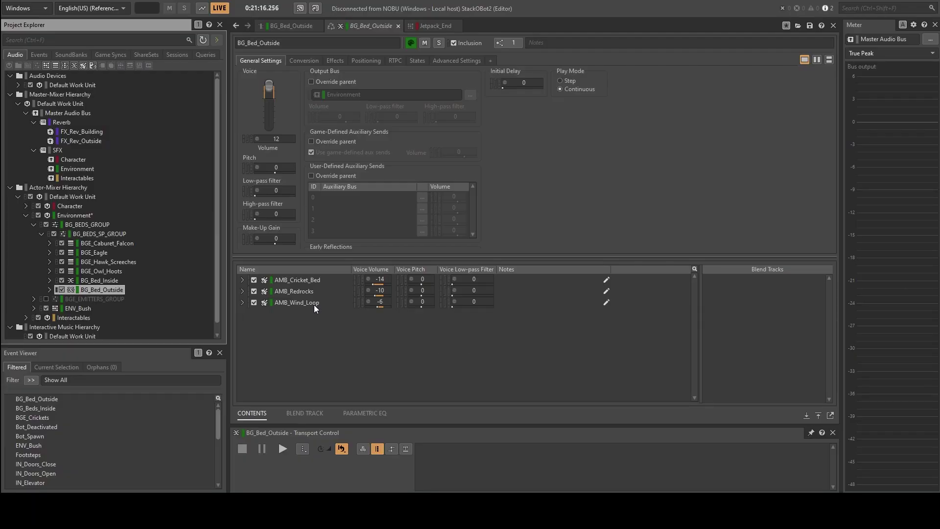
# - In Wwise, highlight the AMB_Wind_Loop, AMB_Redrocks and AMB_Cricket_Bed layers of the BG_Bed_Outside container
pyautogui.click(318, 304)
pyautogui.keyDown('shift'); pyautogui.click(330, 292); pyautogui.keyUp('shift')
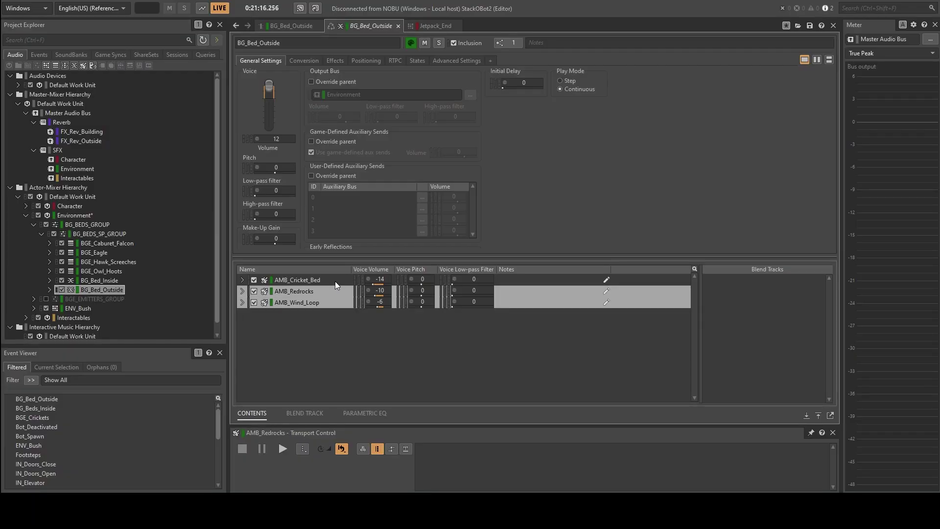
pyautogui.keyDown('shift'); pyautogui.click(335, 281); pyautogui.keyUp('shift')
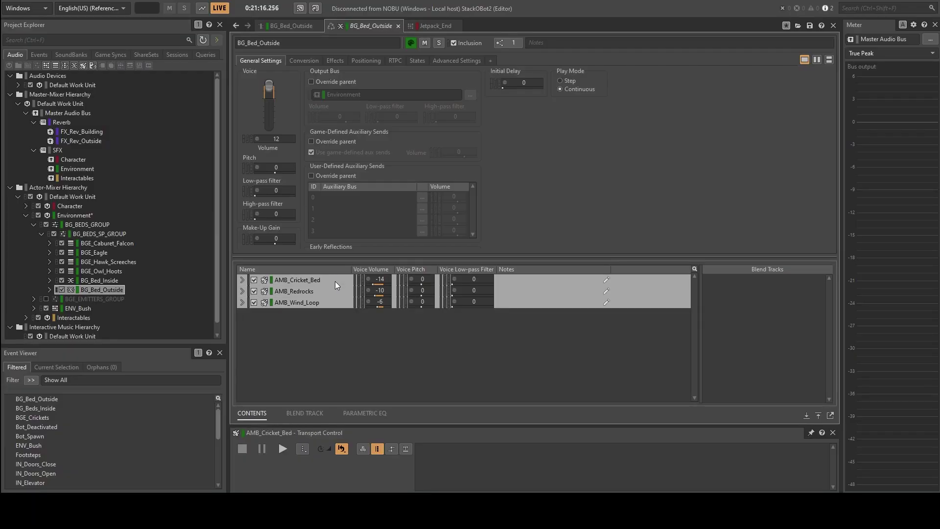
# - Highlight the BGE_Eagle, BGE_Owl_Hoots and BGE_Caburet_Falcon containers, ending with only BGE_Caburet_Falcon selected
pyautogui.click(108, 253)
pyautogui.keyDown('ctrl'); pyautogui.click(107, 271); pyautogui.keyUp('ctrl')
pyautogui.keyDown('ctrl'); pyautogui.click(110, 244); pyautogui.keyUp('ctrl')
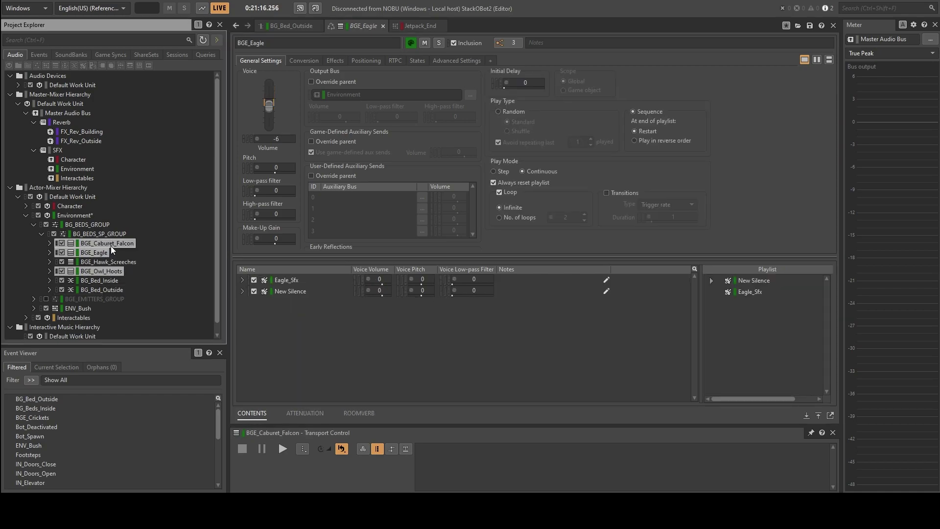
pyautogui.click(120, 243)
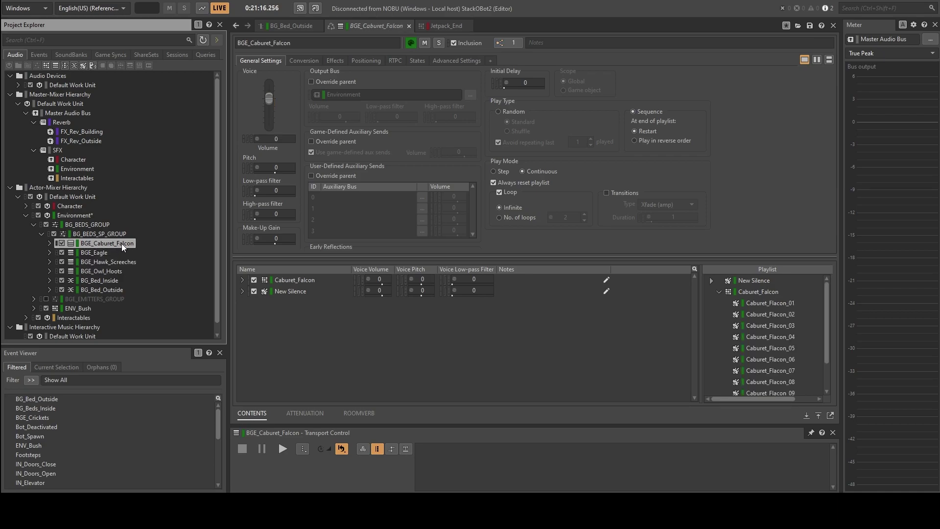
# - Expand BGE_Caburet_Falcon and review its New Silence sound and Caburet_Falcon random container
pyautogui.click(49, 244)
pyautogui.click(103, 262)
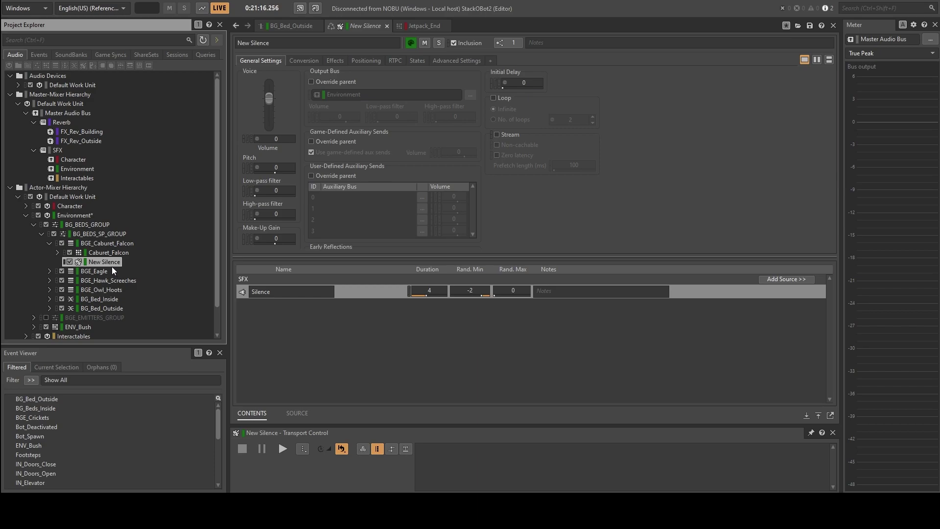
pyautogui.click(114, 254)
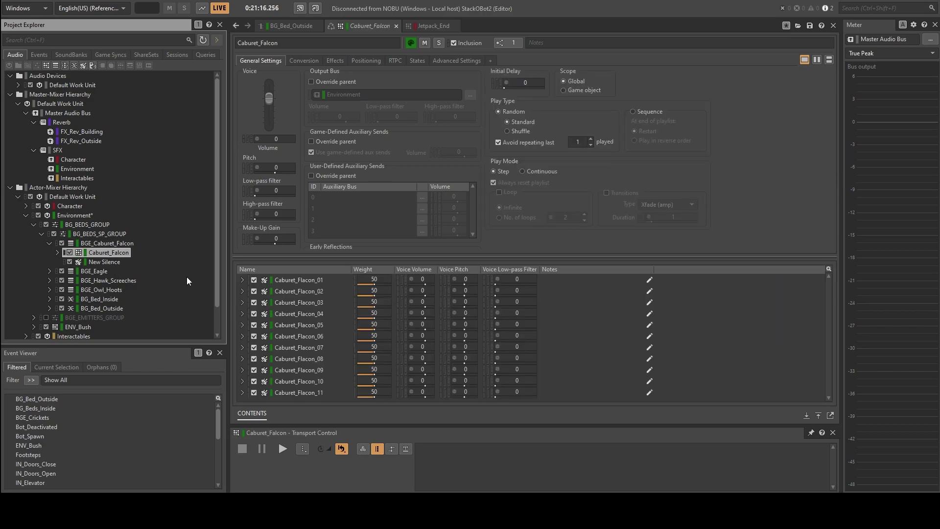
pyautogui.click(108, 243)
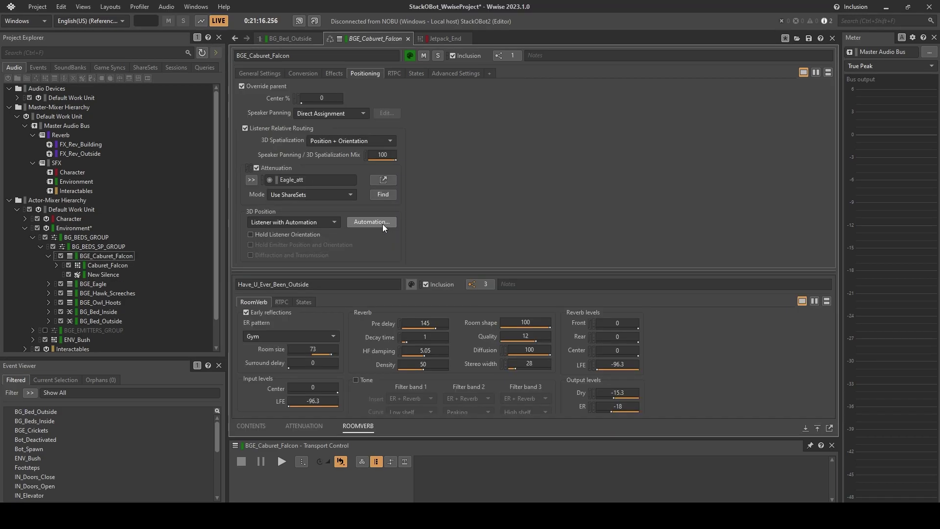
# - Review BGE_Caburet_Falcon's 3D automation paths and its Eagle_att attenuation curve, closing both editors
pyautogui.click(377, 223)
pyautogui.click(470, 118)
pyautogui.click(469, 128)
pyautogui.click(469, 139)
pyautogui.click(468, 147)
pyautogui.click(468, 138)
pyautogui.click(468, 128)
pyautogui.click(471, 119)
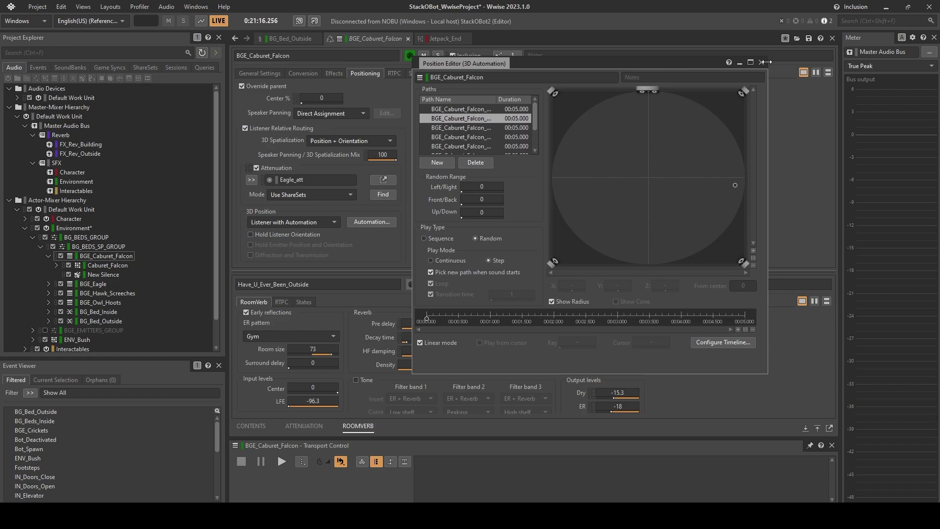
pyautogui.click(761, 63)
pyautogui.click(383, 180)
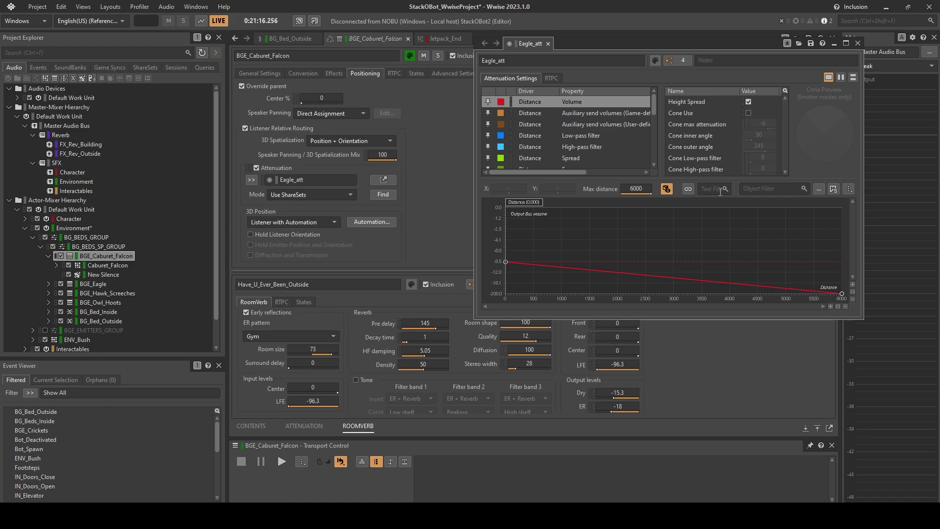
pyautogui.click(858, 43)
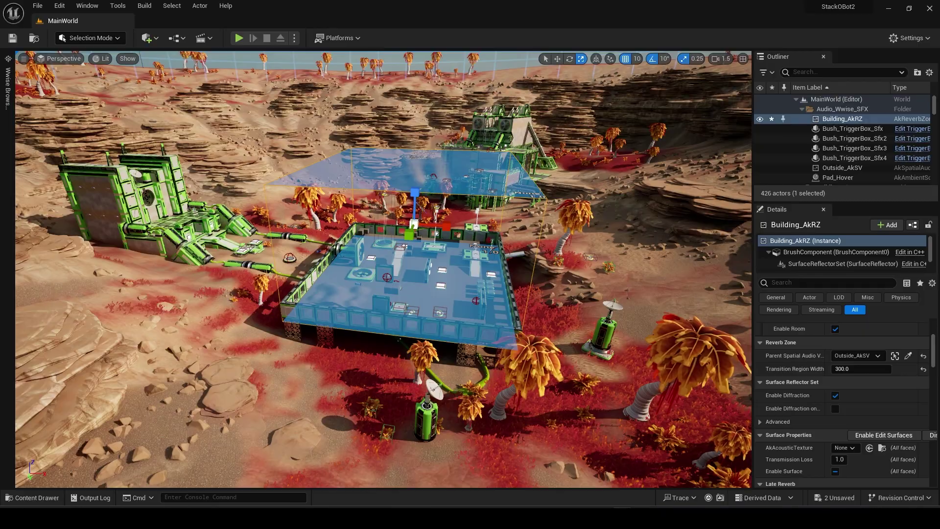
# - In Unreal Editor, inspect the Building_AkRZ reverb zone from several angles, including its surfaces in brush editing mode
pyautogui.press('a')
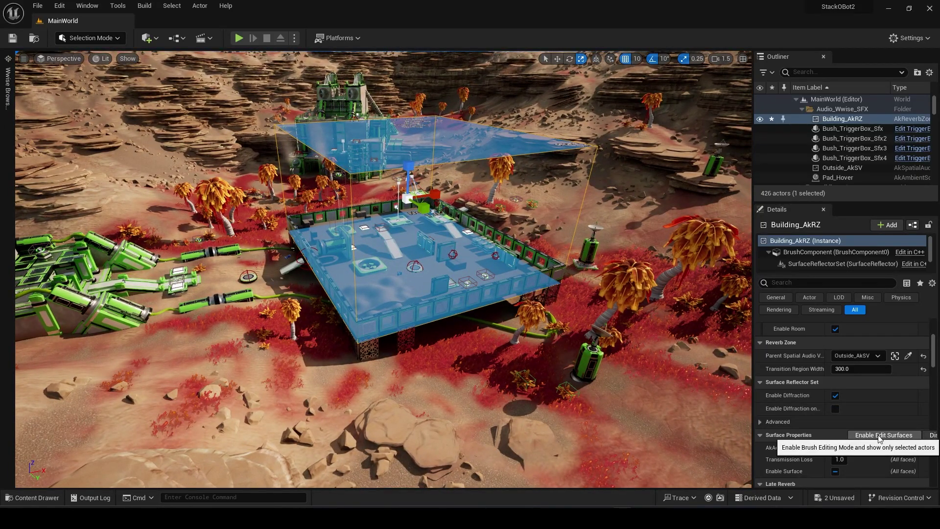
pyautogui.click(880, 436)
pyautogui.moveTo(726, 317)
pyautogui.mouseDown()
pyautogui.moveTo(720, 260)
pyautogui.moveTo(695, 240)
pyautogui.moveTo(666, 235)
pyautogui.moveTo(637, 265)
pyautogui.mouseUp()
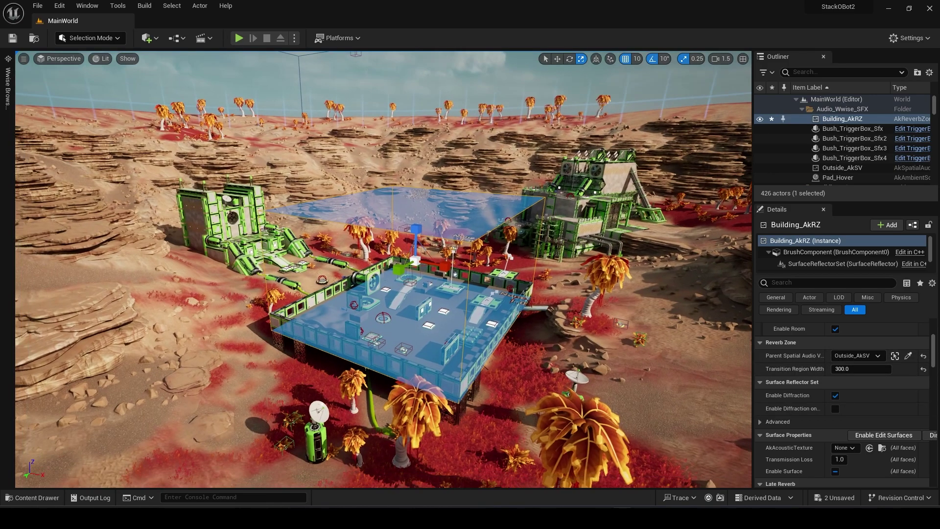
pyautogui.moveTo(384, 269); pyautogui.dragTo(440, 272)
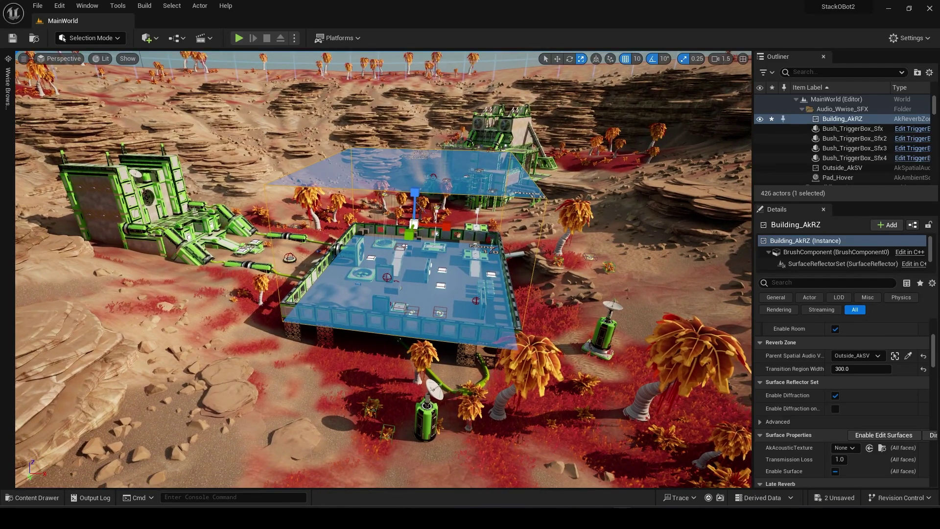
pyautogui.moveTo(384, 269); pyautogui.dragTo(318, 279)
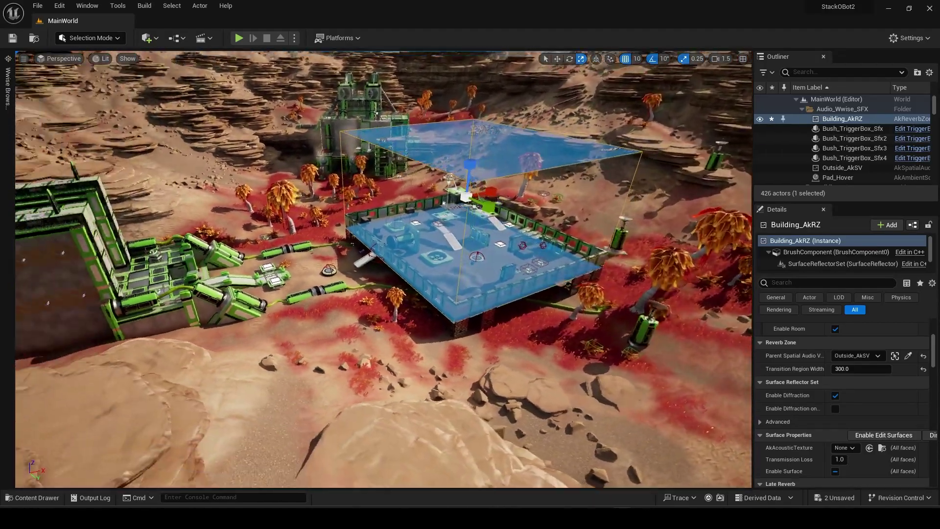
# - Examine the Building_AkRZ reverb zone's Room priority and Transmission Loss settings
pyautogui.scroll(-2, 804, 339)
pyautogui.scroll(-6, 804, 339)
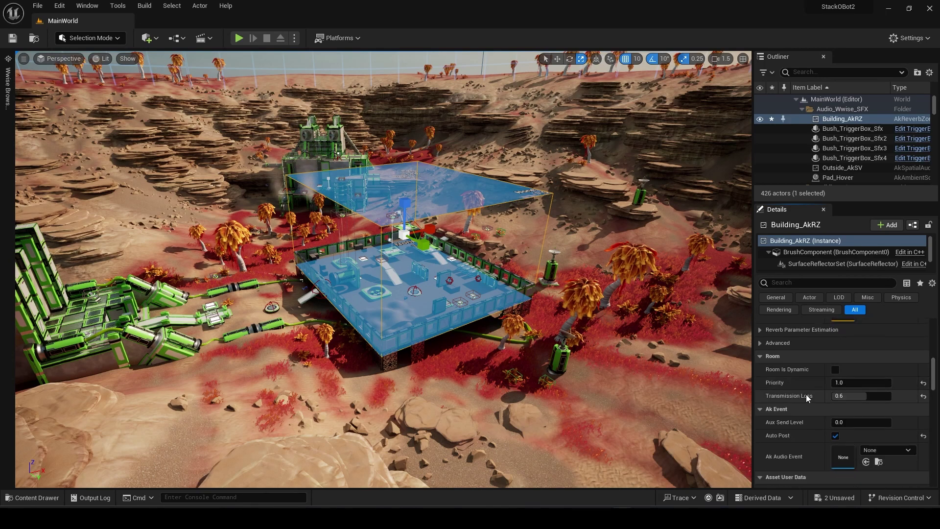
pyautogui.moveTo(803, 397)
pyautogui.scroll(6, 803, 397)
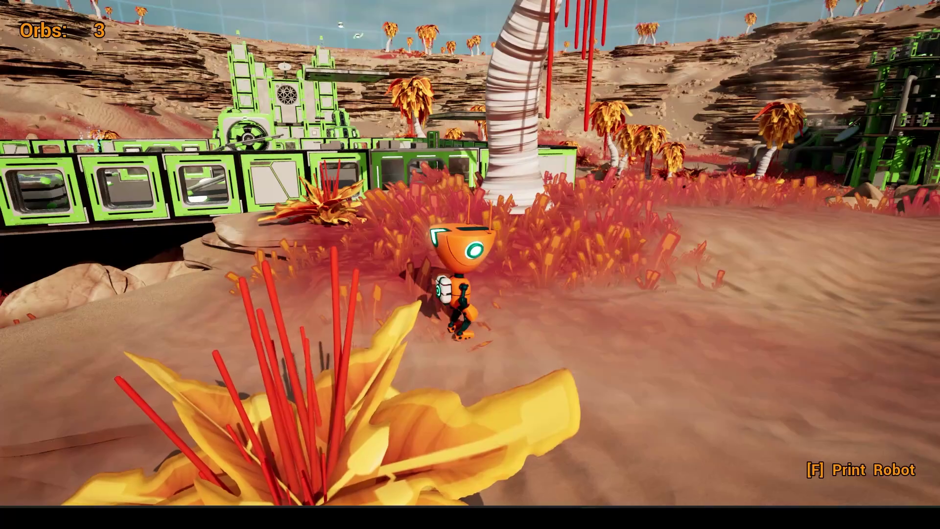
# - Walk the robot through the red bushes beside the tree in the running game
pyautogui.press('w')
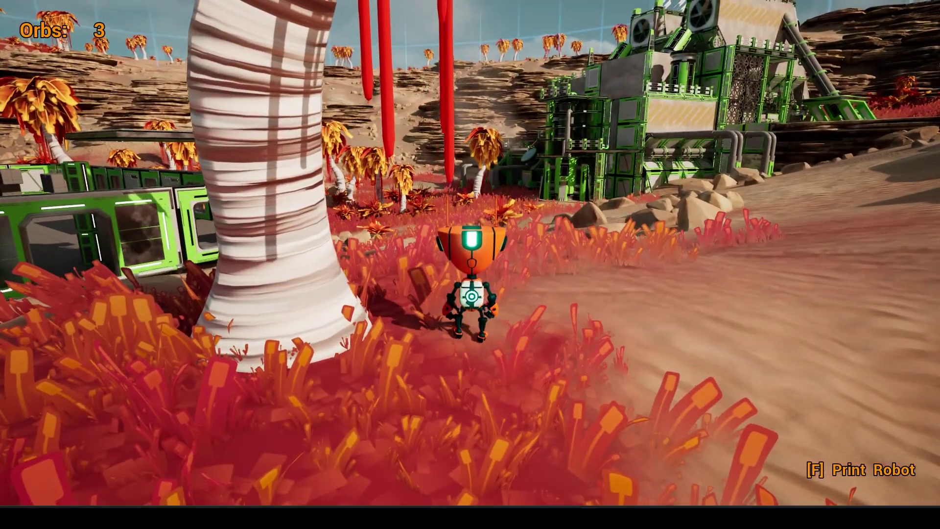
pyautogui.press('w')
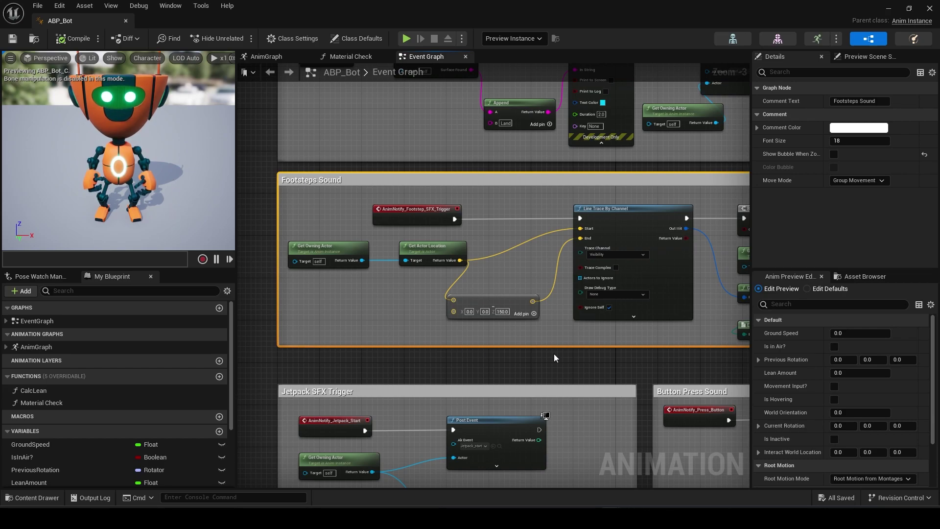
# - Examine the line trace and surface type nodes in ABP_Bot's Footsteps Sound graph
pyautogui.moveTo(628, 326); pyautogui.dragTo(385, 315)
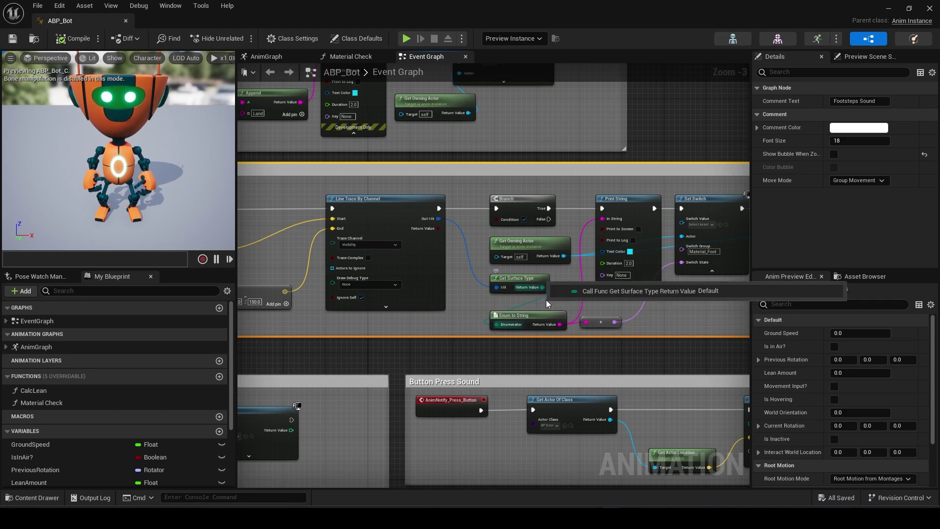
pyautogui.moveTo(590, 307); pyautogui.dragTo(443, 311)
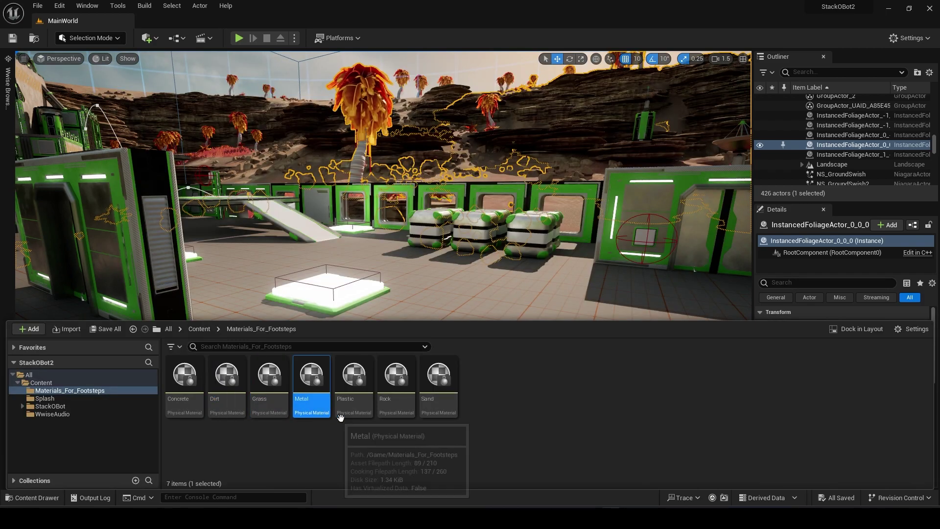
# - Open the MI_Concrete material instance from the Environment Materials folder and look through its properties
pyautogui.doubleClick(198, 401)
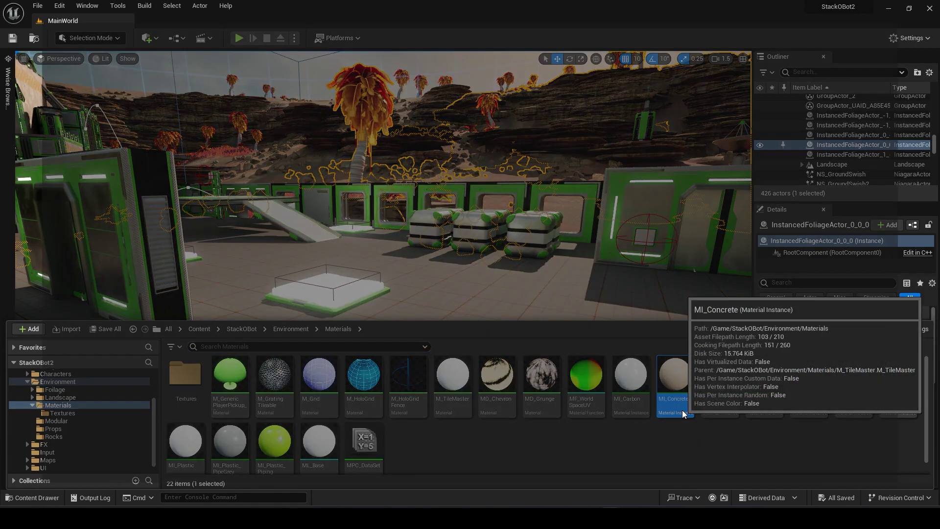
pyautogui.doubleClick(681, 409)
pyautogui.scroll(-5, 803, 444)
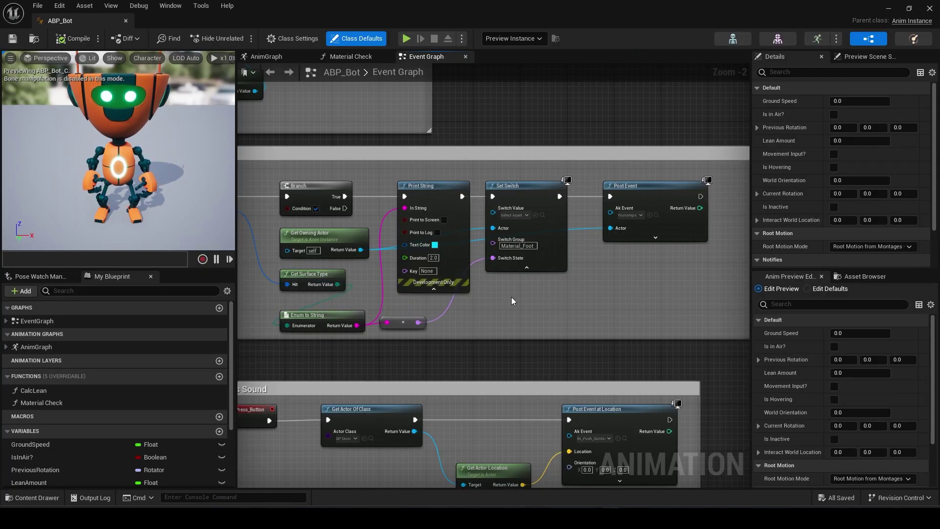
# - Examine the Footsteps Sound graph's Material_Foot Set Switch and Post Event nodes, and the A_Bot_Run animation's Footstep_SFX_Trigger notifies
pyautogui.click(519, 246)
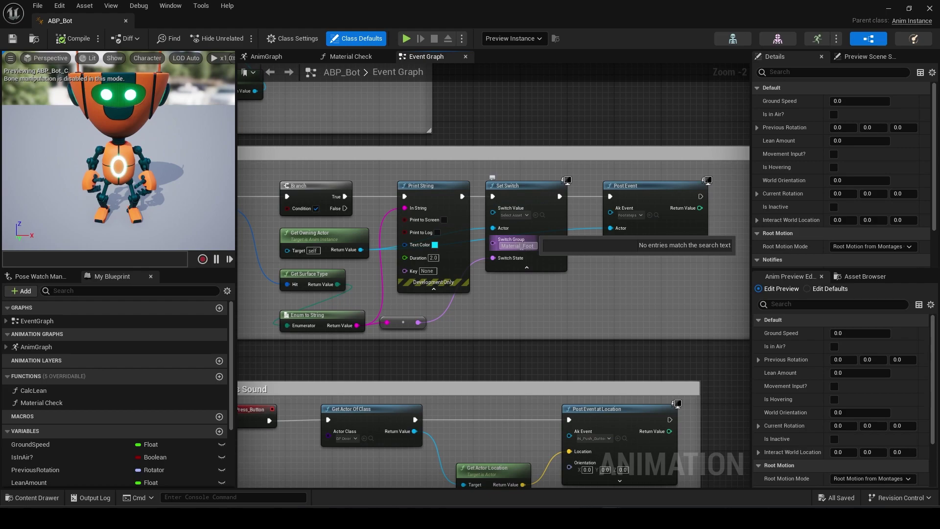
pyautogui.click(553, 237)
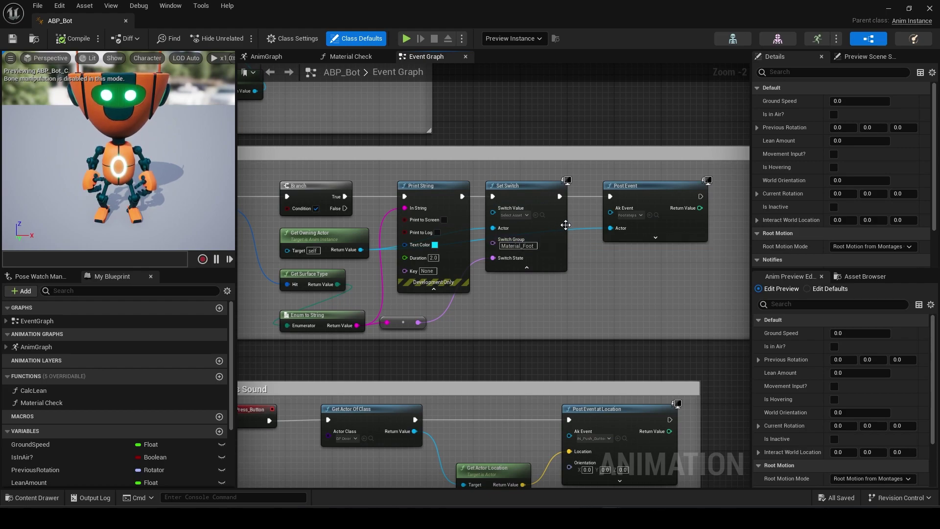
pyautogui.click(640, 215)
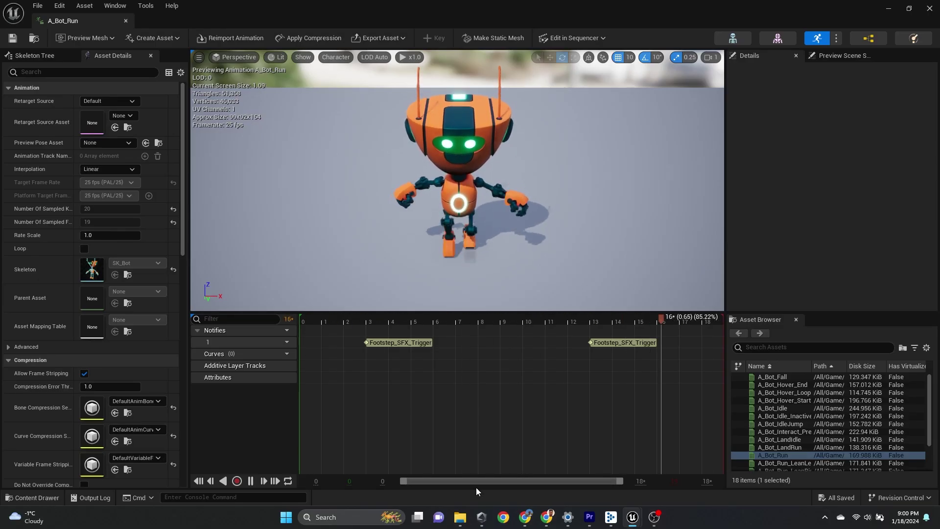
pyautogui.moveTo(516, 231); pyautogui.dragTo(448, 216)
pyautogui.moveTo(553, 237)
pyautogui.mouseDown()
pyautogui.moveTo(553, 211)
pyautogui.moveTo(554, 238)
pyautogui.mouseUp()
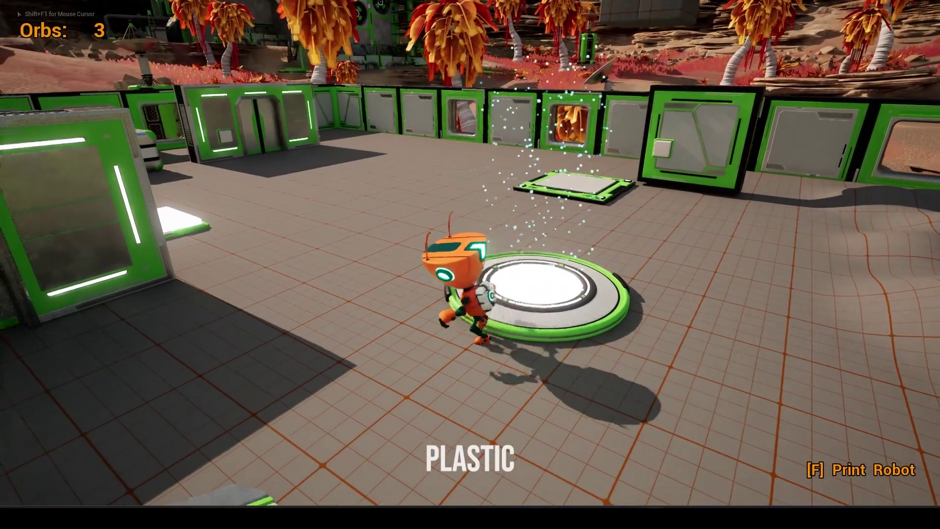
# - Run the robot over the plastic pad, concrete floor and metal ramp in the game to check the footstep sounds
pyautogui.press('w')
pyautogui.press('s')
pyautogui.press('d')
pyautogui.press('a')
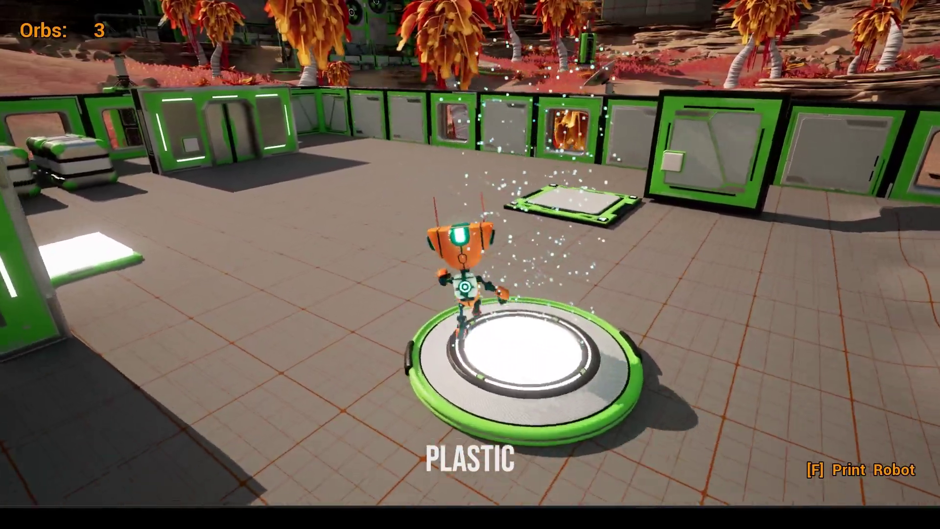
pyautogui.press('w')
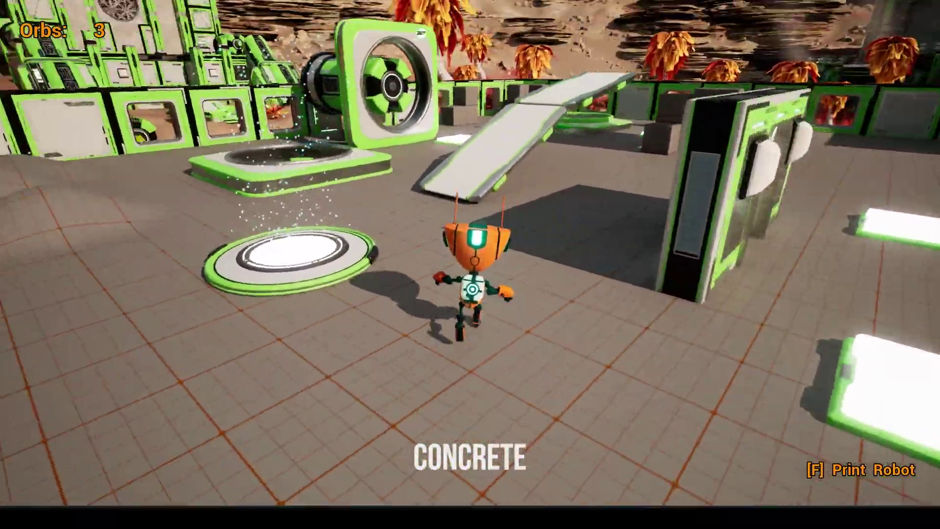
pyautogui.press('w')
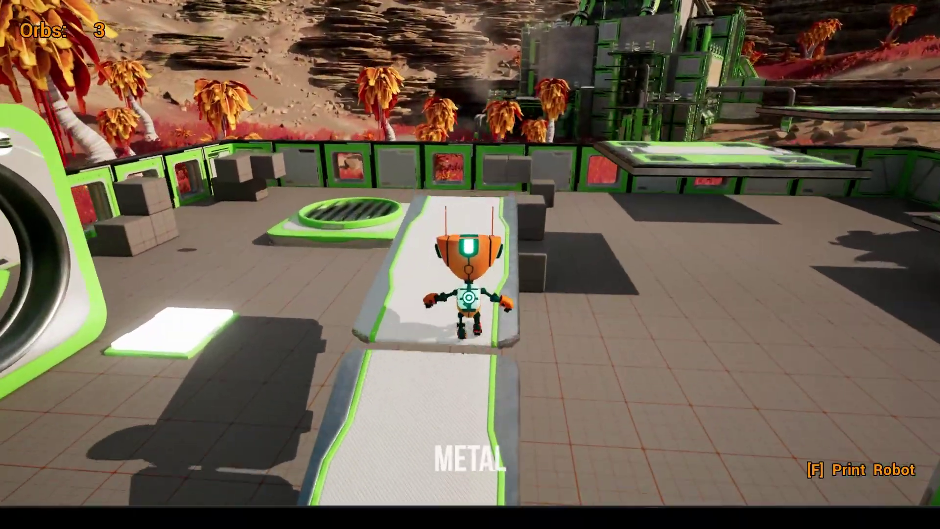
# - Run the robot off the metal ramp and across the concrete floor towards the crates to compare both footstep sounds
pyautogui.press('w')
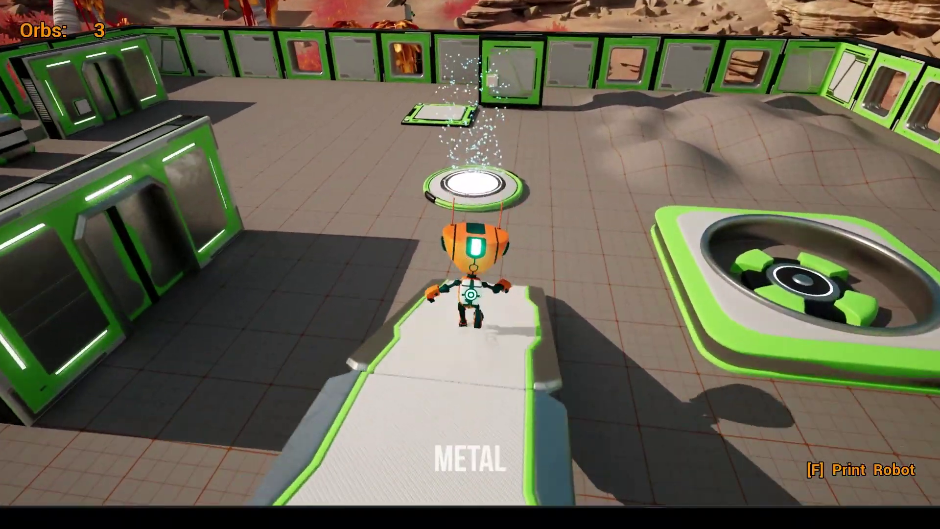
pyautogui.press('w')
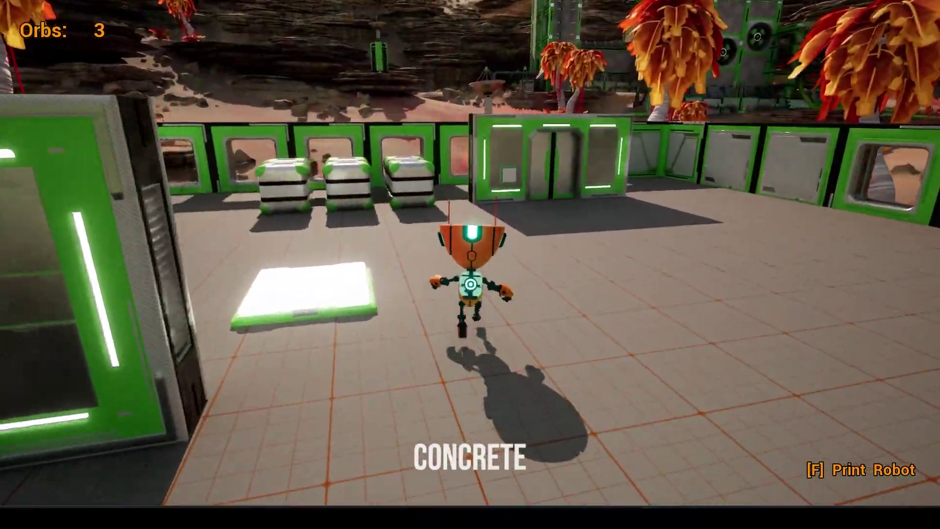
pyautogui.press('w')
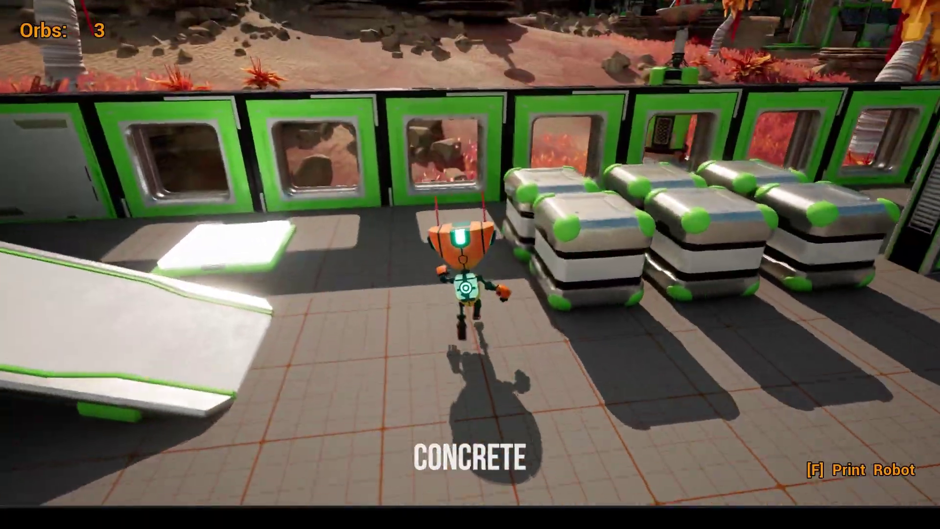
pyautogui.press('w')
pyautogui.press('space')
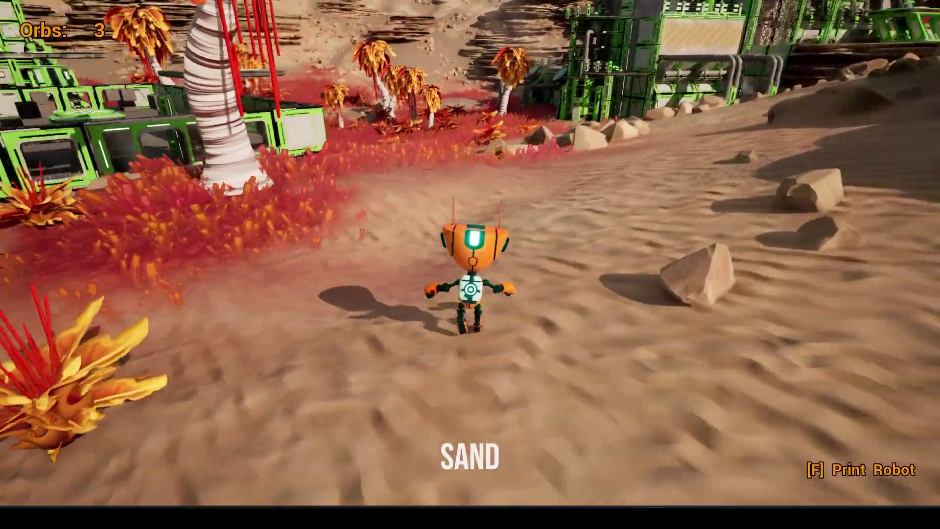
# - Run the robot over the sand, grass and rock outside the platform to check the footstep sound on each surface
pyautogui.press('w')
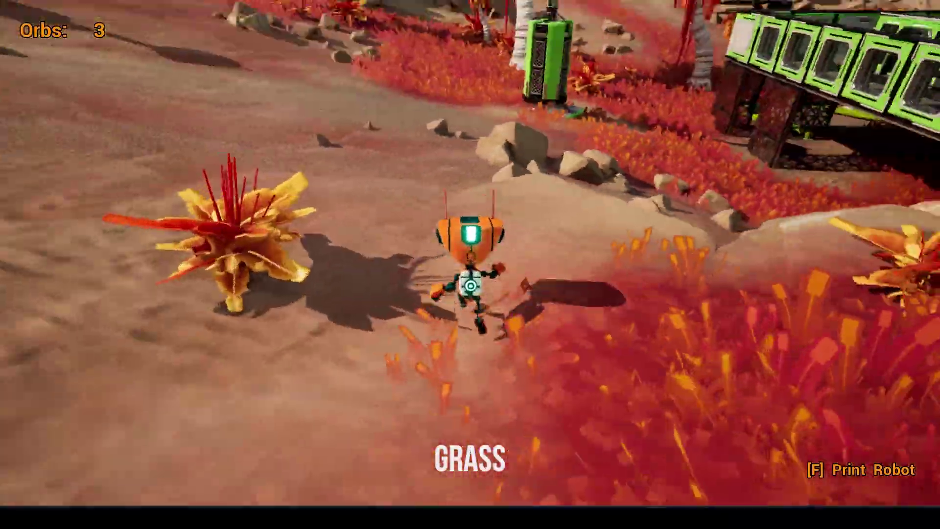
pyautogui.press('w')
pyautogui.press('a')
pyautogui.press('w')
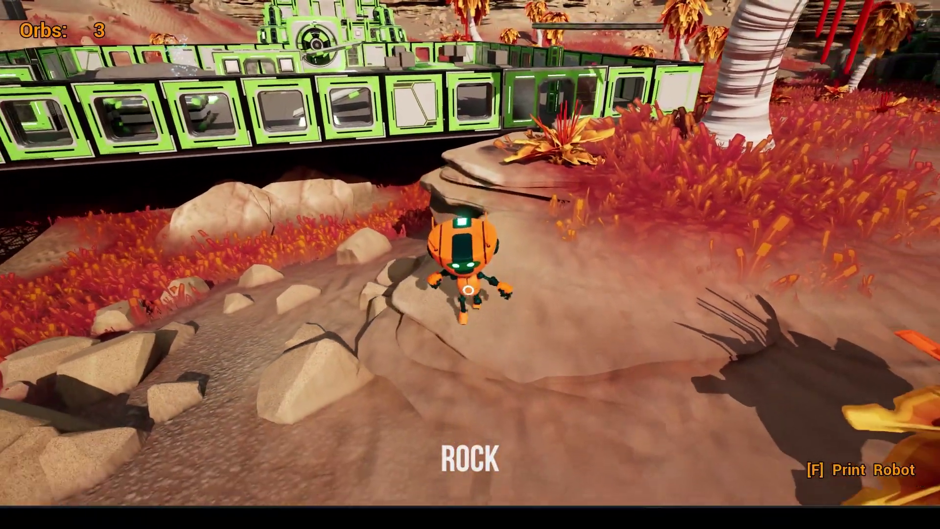
pyautogui.press('w')
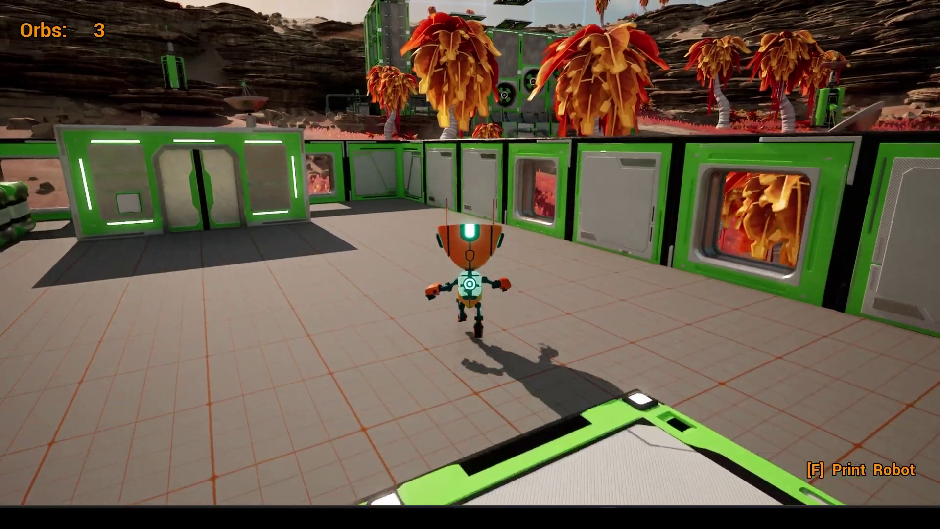
# - Run the robot across the platform and hover with the jetpack to check its sounds in the game
pyautogui.press('w')
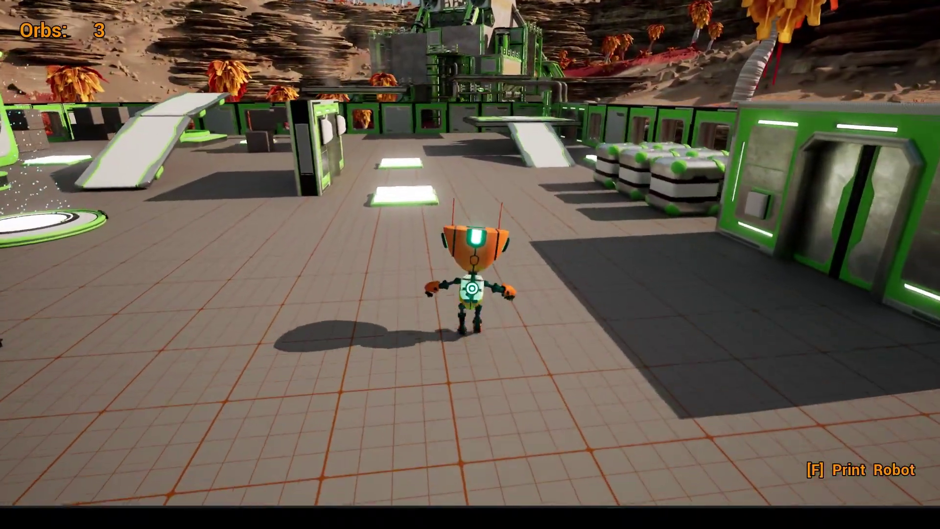
pyautogui.press('d')
pyautogui.press('w')
pyautogui.press('space')
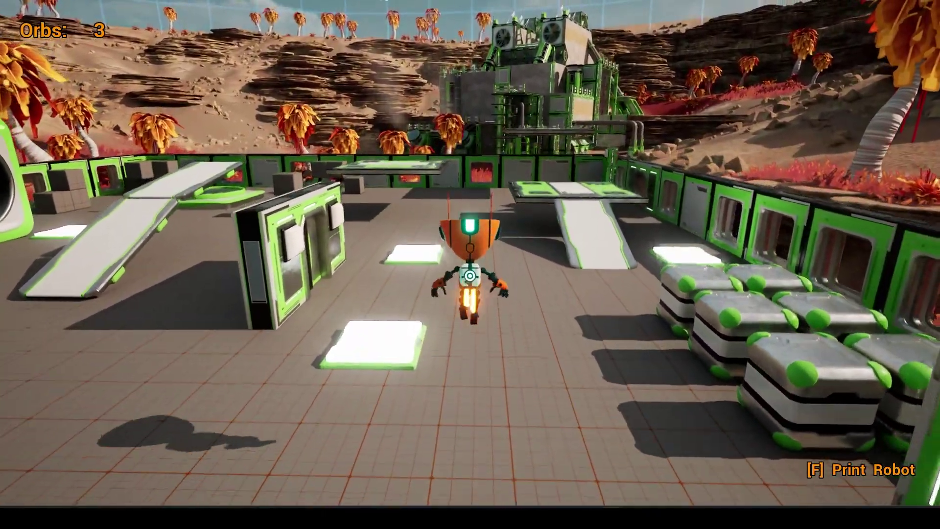
pyautogui.press('w')
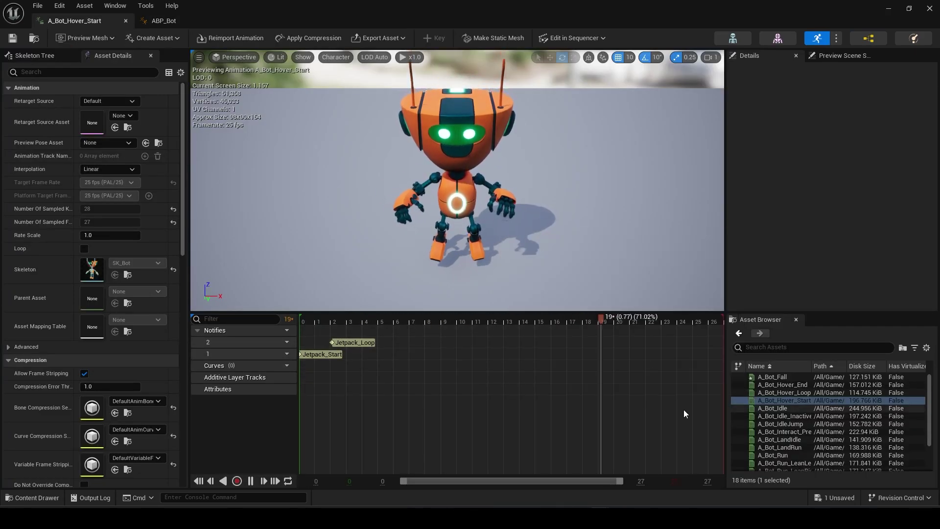
# - Examine the Jetpack_Start and Jetpack_Loop notifies in A_Bot_Hover_Start, and open A_Bot_Fall to inspect its Jetpack_Break notify
pyautogui.moveTo(744, 402)
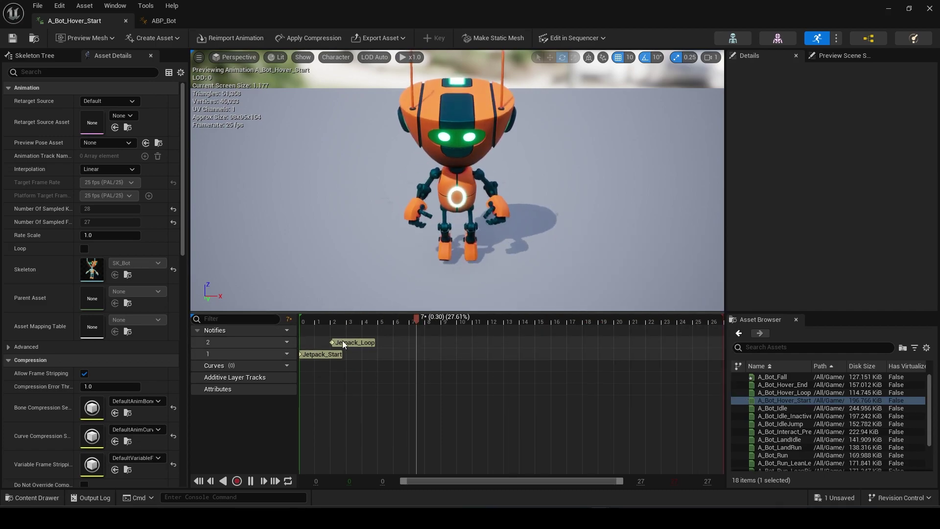
pyautogui.click(773, 377)
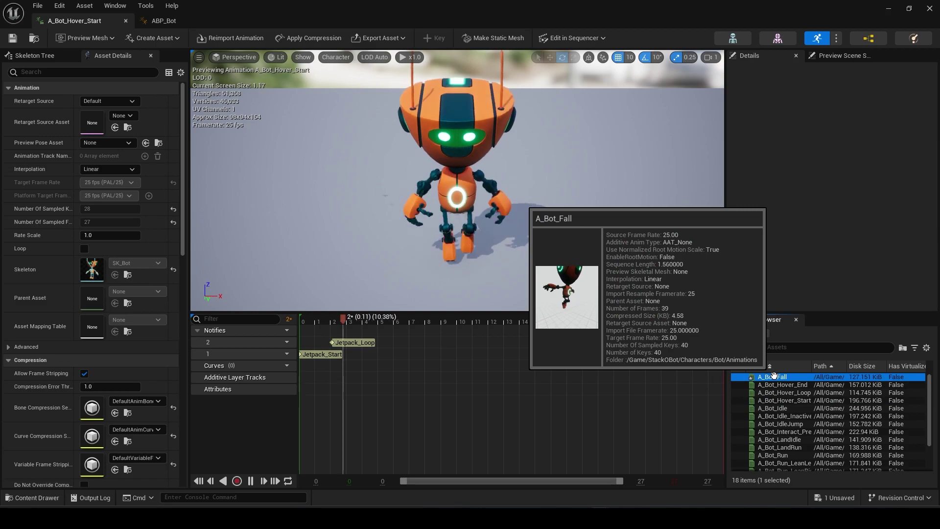
pyautogui.doubleClick(774, 376)
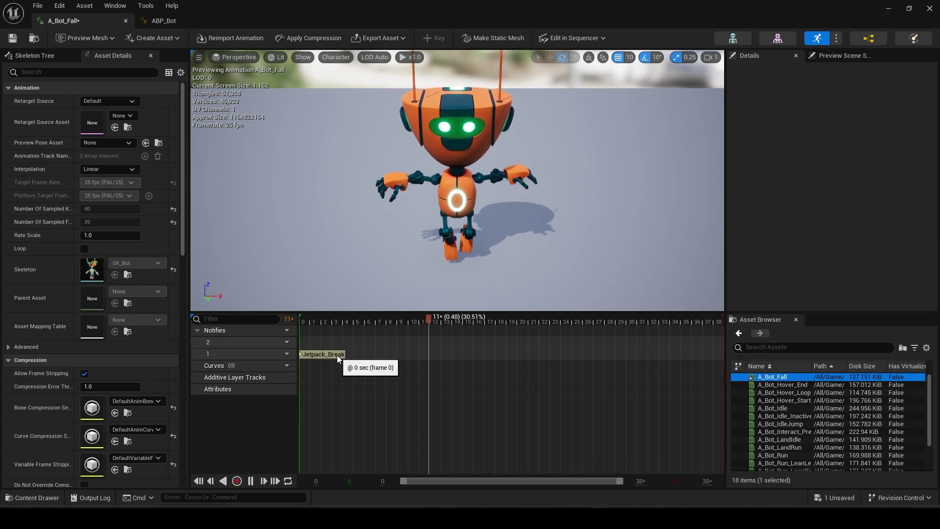